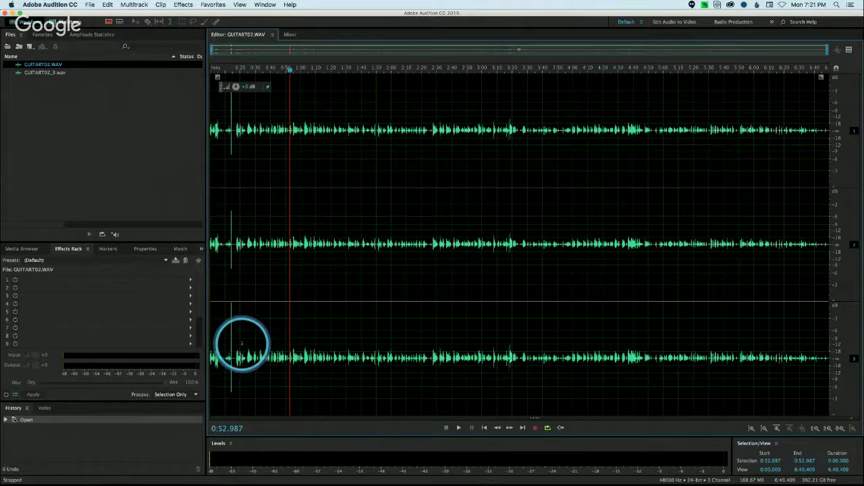
Step: Extract the channels of the three-channel recording GUITART02.WAV to separate mono files
left_click_drag(241, 343, 270, 355)
left_click(295, 358)
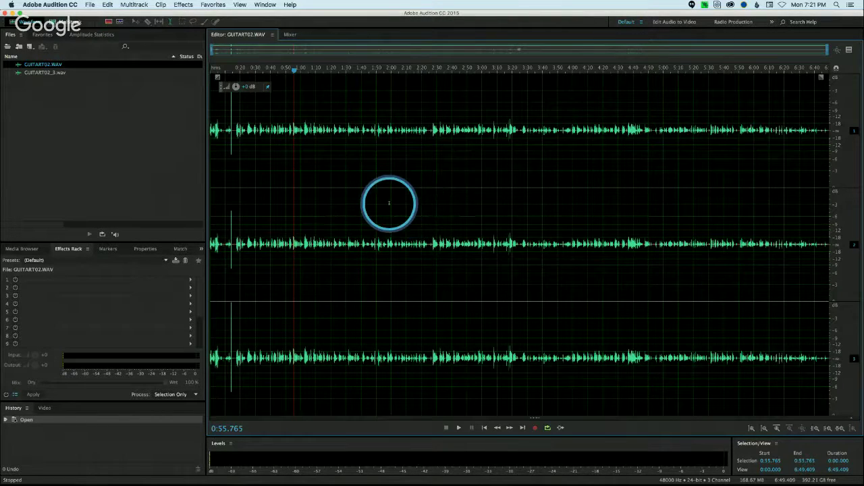
right_click(72, 66)
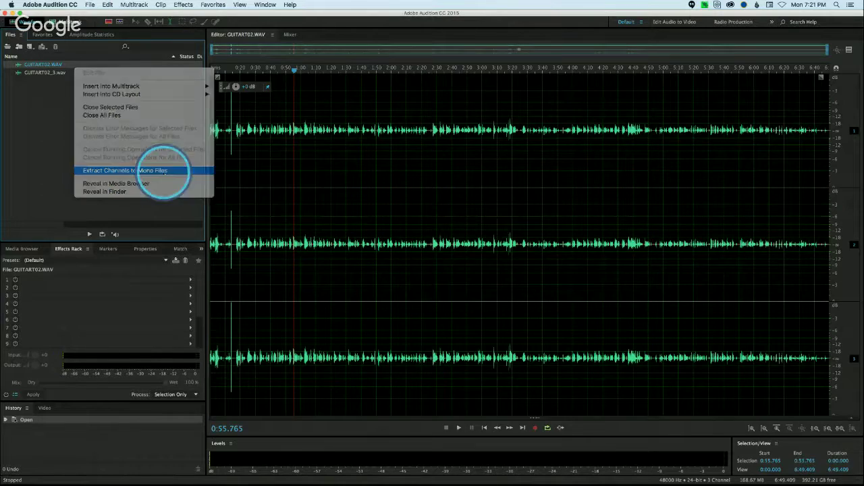
left_click(164, 172)
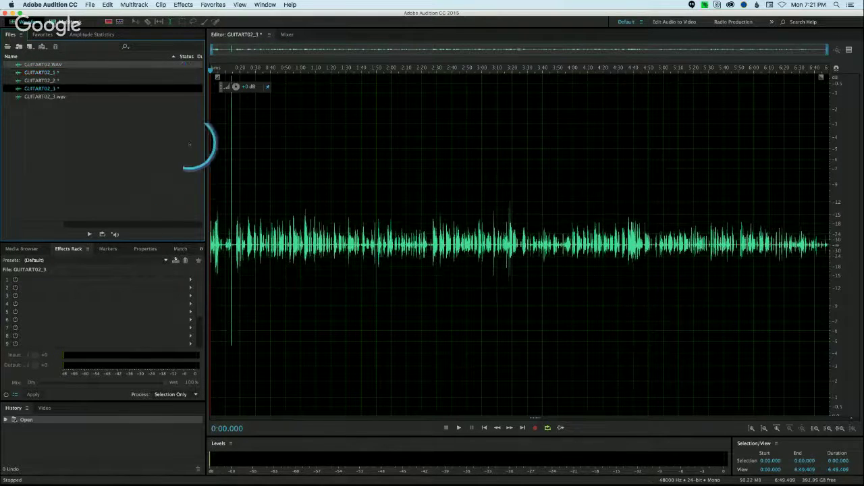
Step: Show the extracted, unsaved mono file GUITART02_3 in the waveform editor
left_click(52, 92)
double_click(51, 96)
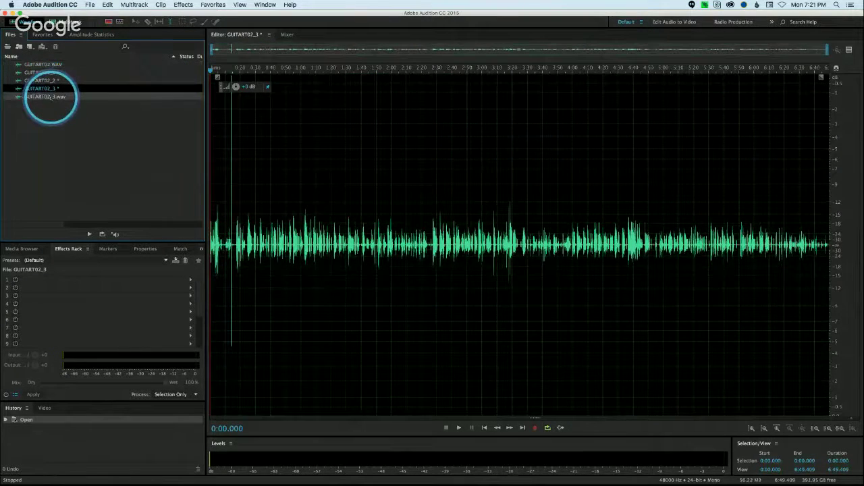
double_click(48, 80)
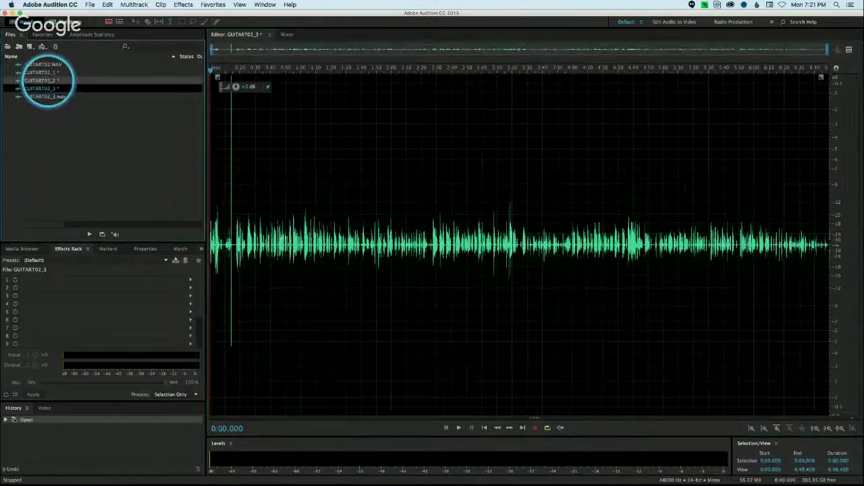
double_click(48, 89)
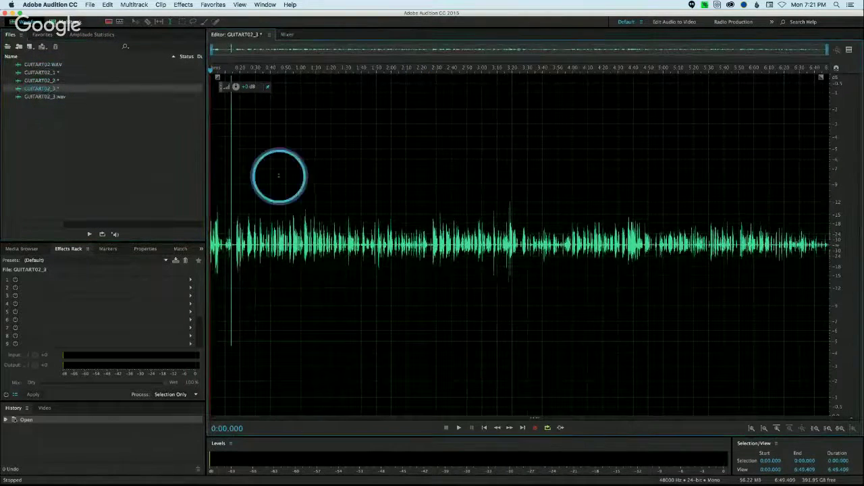
Step: Examine the waveform of the extracted GUITART02_3, including the spike near its start and the levels within the first minute or so
left_click_drag(282, 174, 411, 177)
left_click(463, 177)
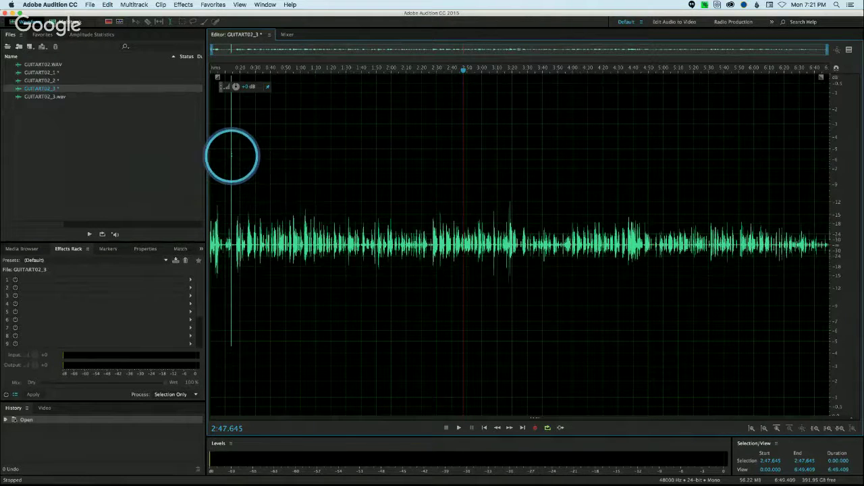
left_click(231, 155)
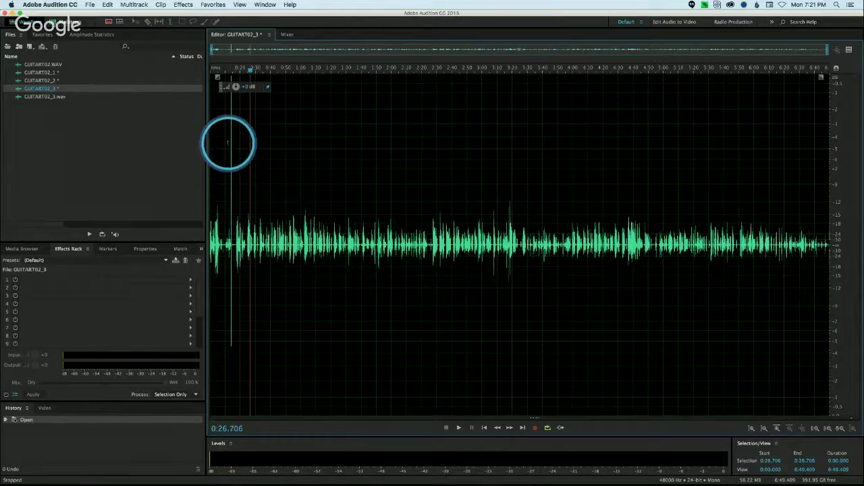
left_click(251, 151)
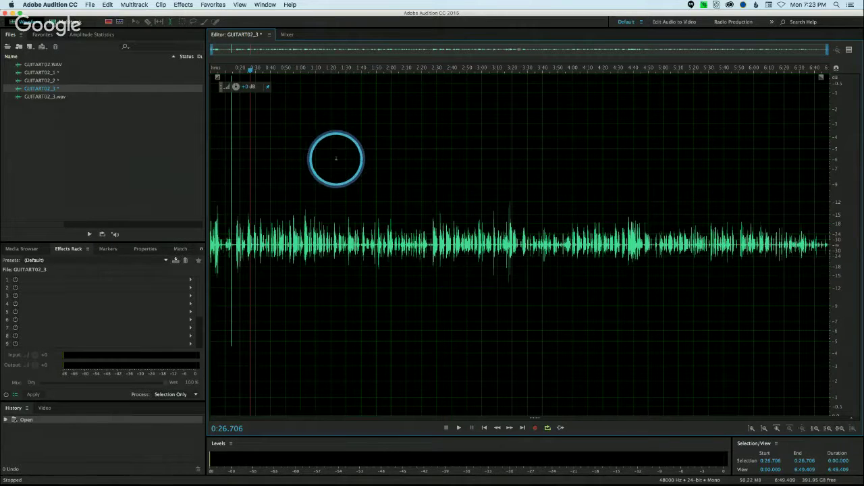
left_click(303, 158)
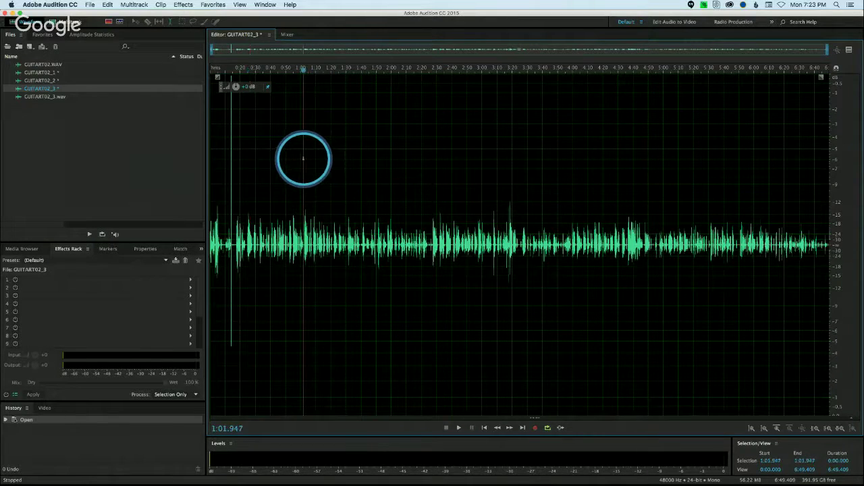
left_click(305, 159)
left_click(302, 159)
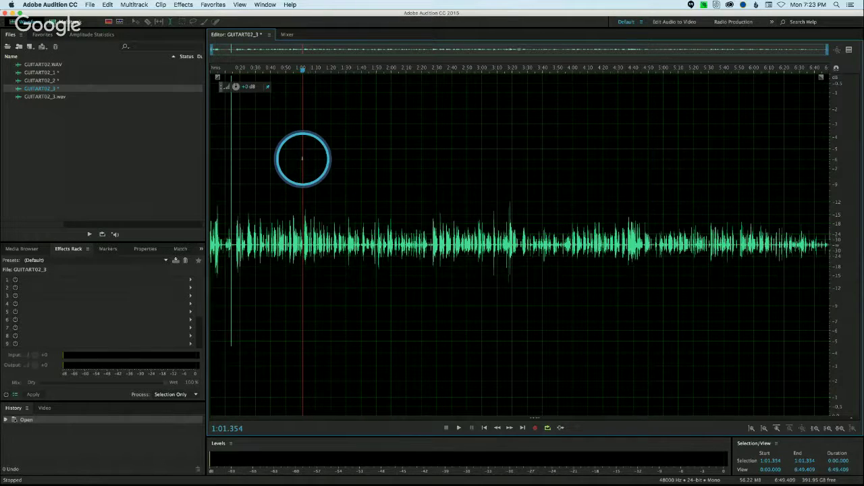
left_click(317, 162)
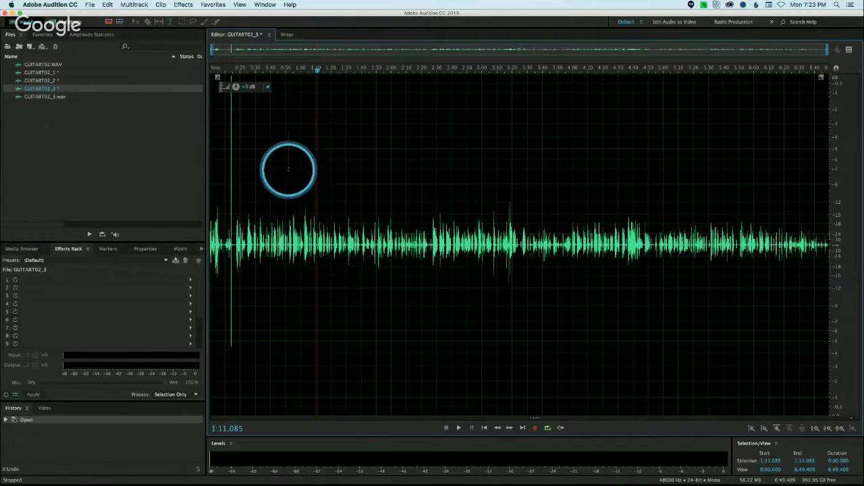
left_click(288, 170)
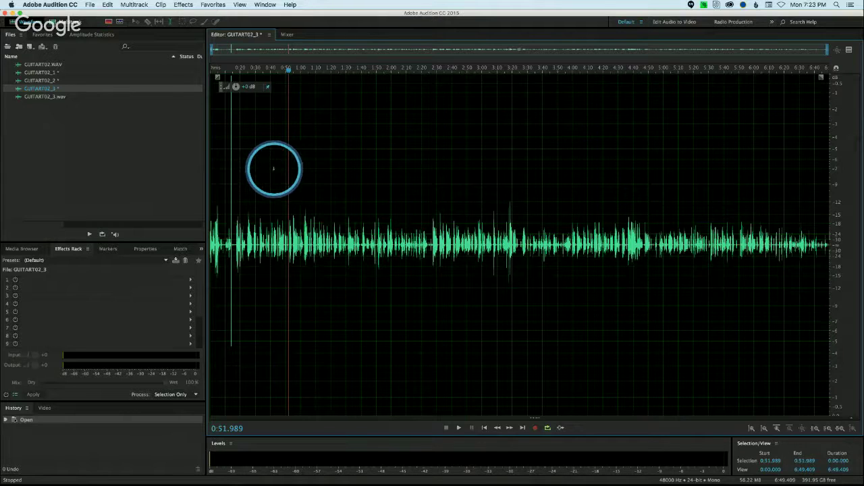
left_click(274, 169)
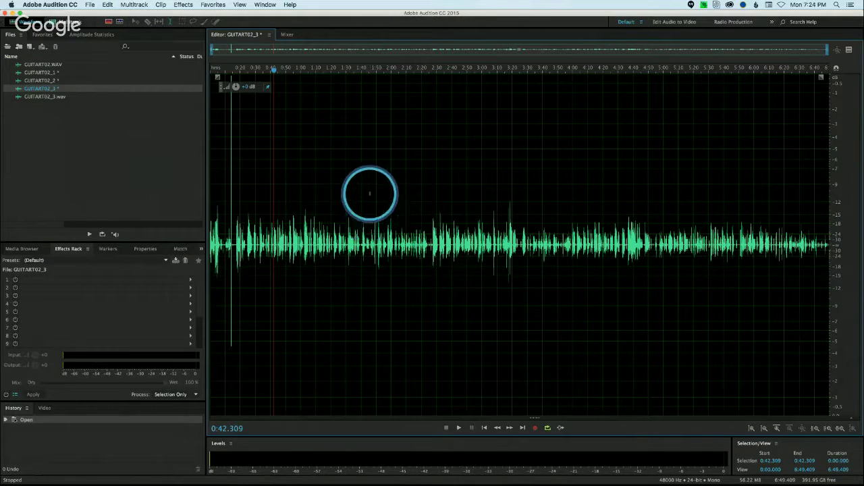
Step: Display the original three-channel GUITART02.WAV for comparison and return to the extracted mono file GUITART02_3
left_click(42, 65)
double_click(42, 65)
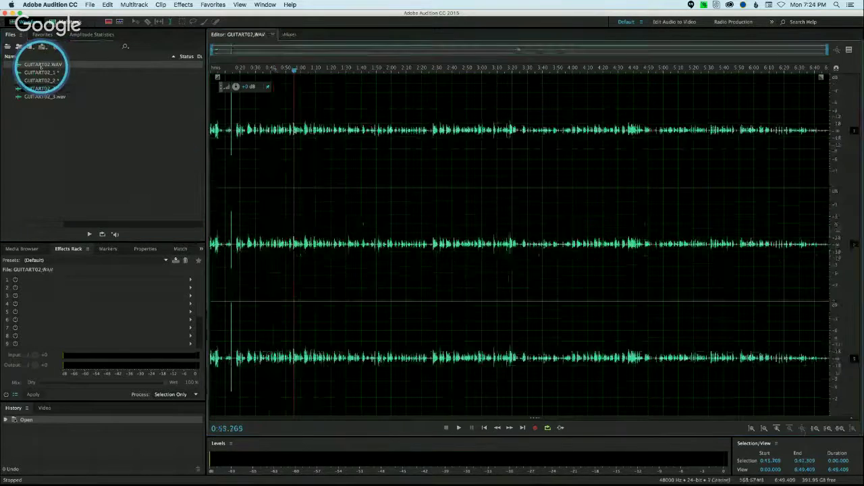
double_click(47, 88)
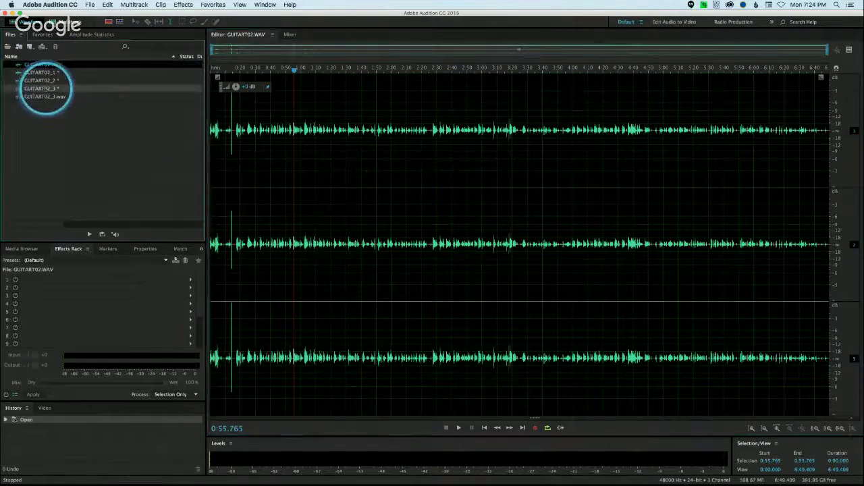
left_click(428, 225)
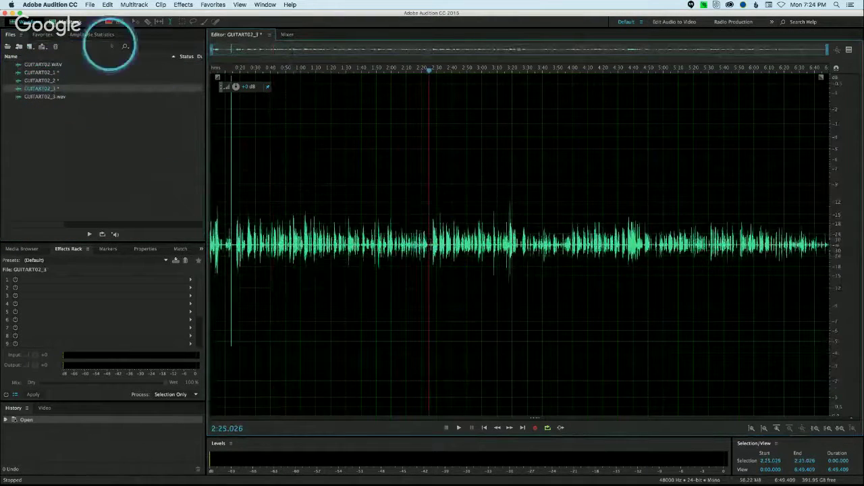
Step: Scan the amplitude statistics of the entire extracted mono file GUITART02_3 and clear the resulting selection
left_click(94, 35)
left_click(27, 232)
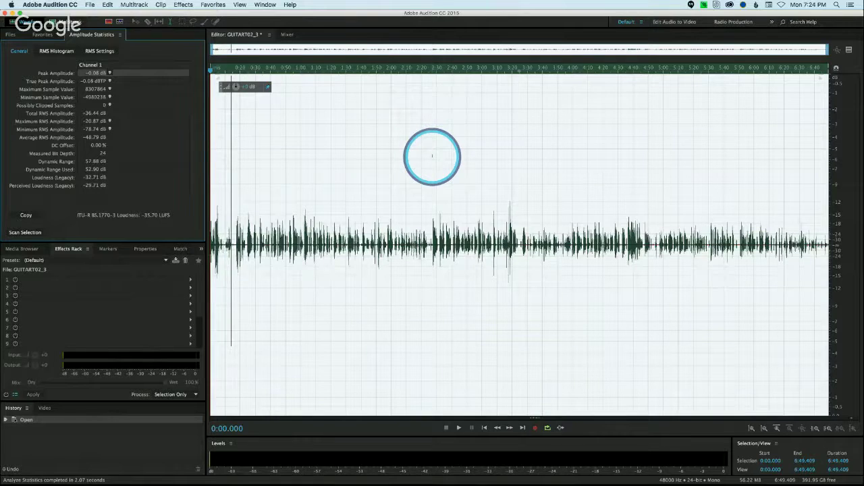
left_click(270, 177)
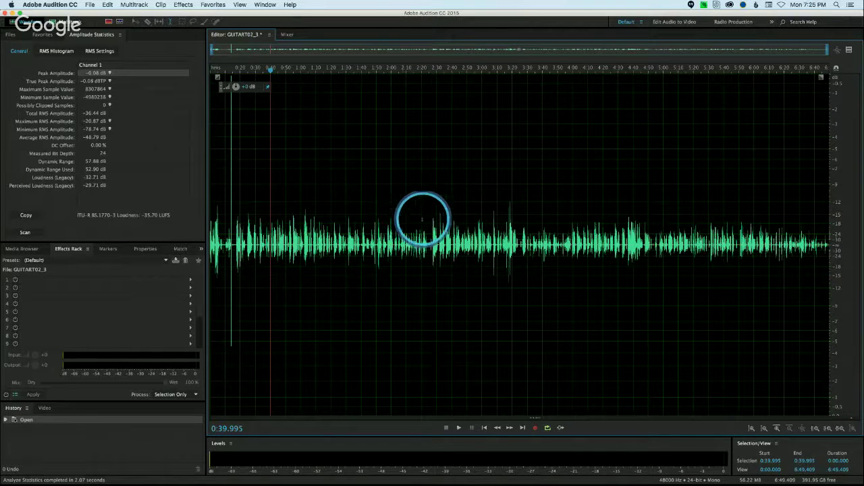
left_click(369, 153)
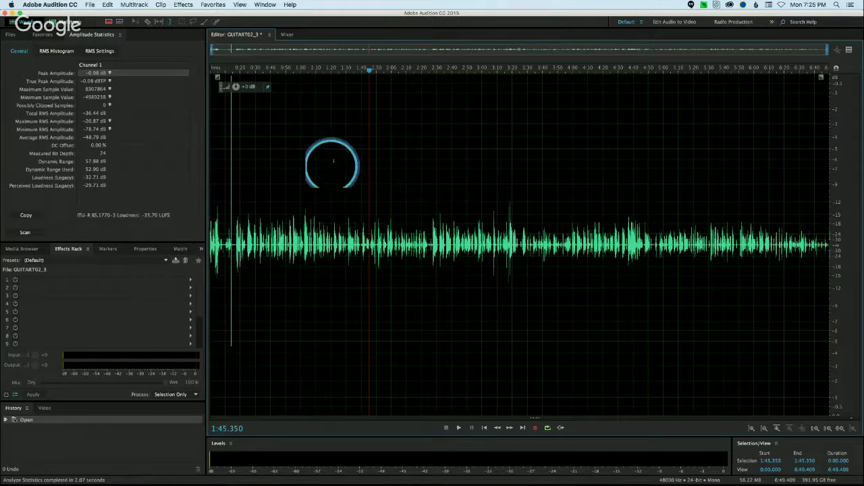
Step: Open GUITART02_3.wav, scan its amplitude statistics over the whole file and clear the selection
left_click(10, 33)
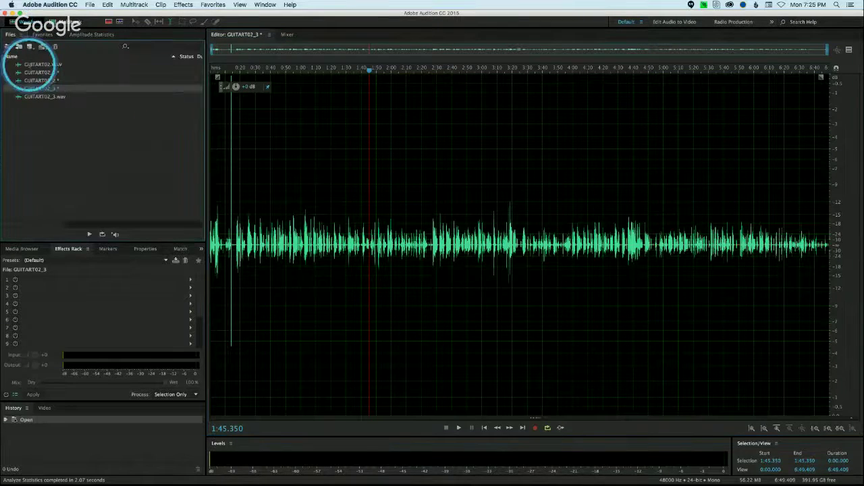
left_click(44, 96)
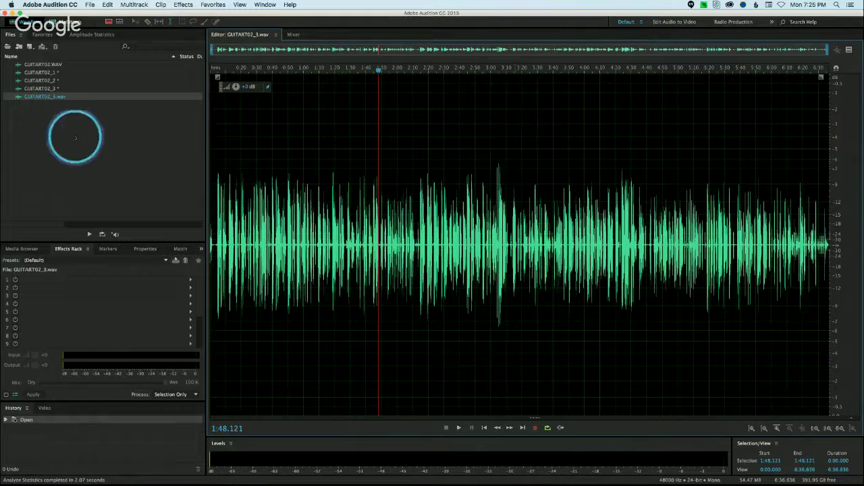
left_click(88, 33)
left_click(24, 230)
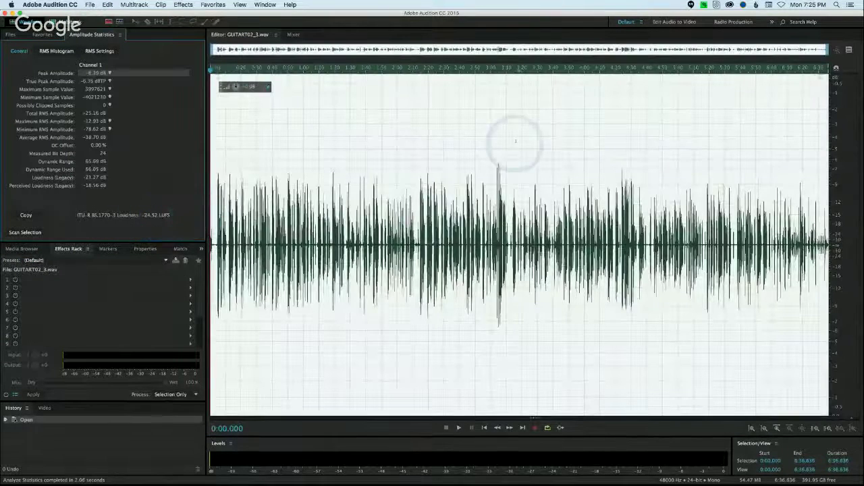
left_click(515, 140)
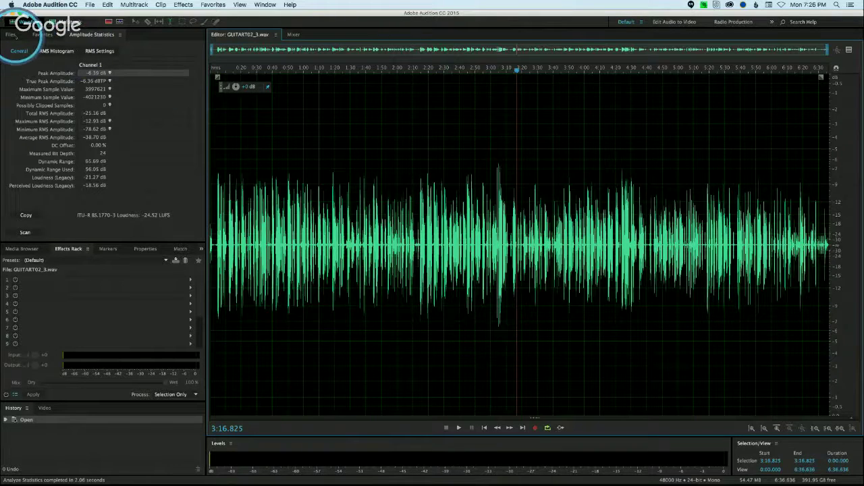
Step: Return to the extracted, unsaved GUITART02_3 and examine its waveform levels across most of the recording
left_click(10, 34)
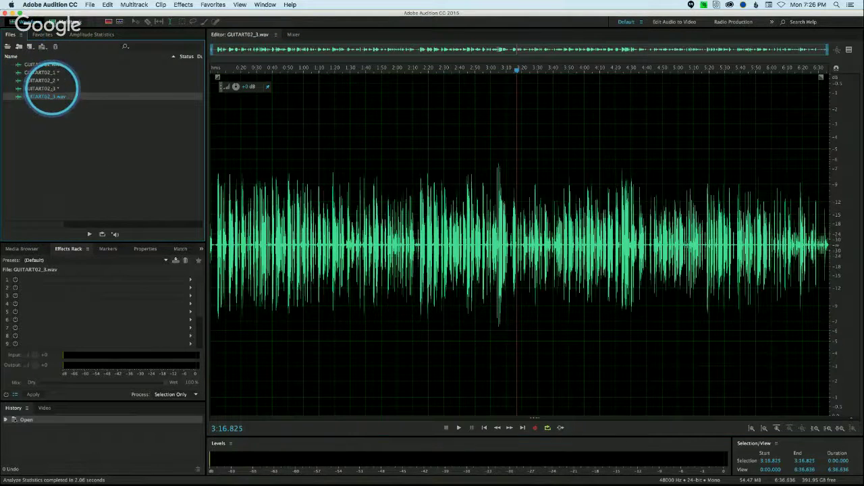
left_click(52, 89)
double_click(52, 88)
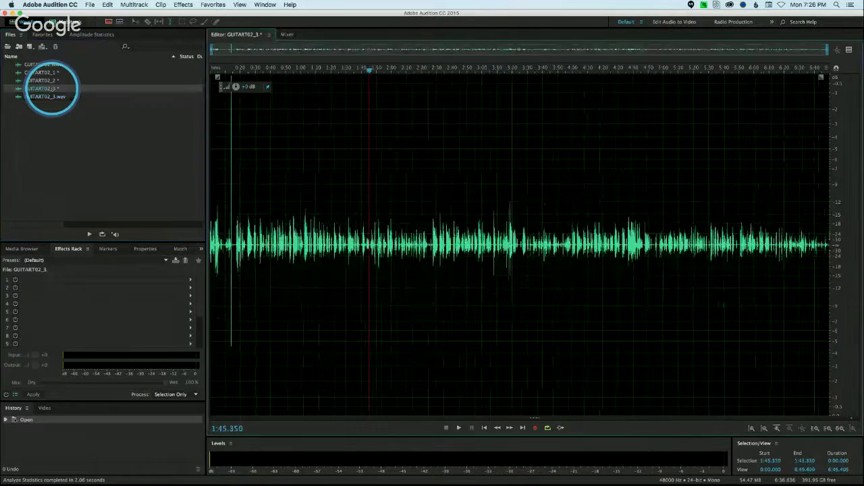
left_click(295, 190)
left_click_drag(295, 189, 673, 183)
left_click(727, 177)
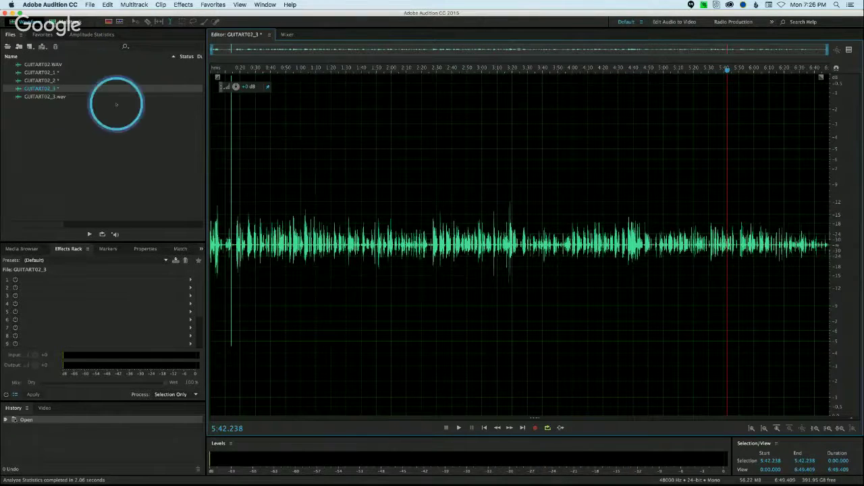
Step: Display GUITART02_3.wav again and minimise the audio editor window
left_click(41, 97)
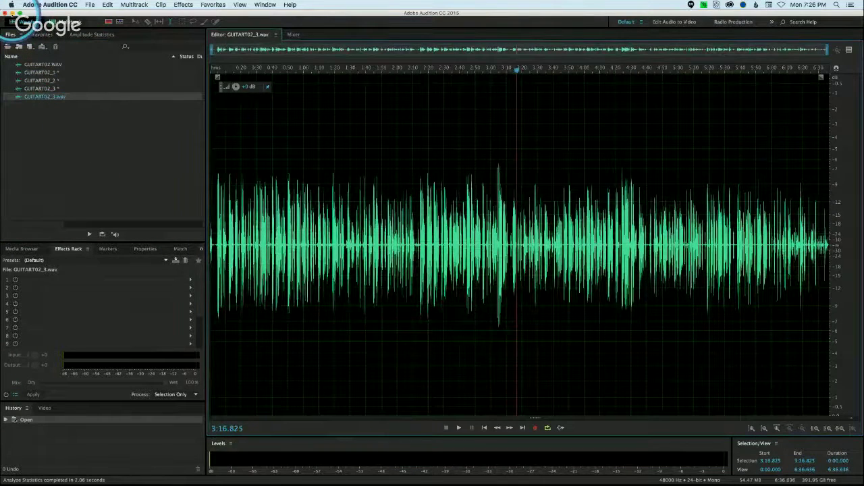
left_click(13, 14)
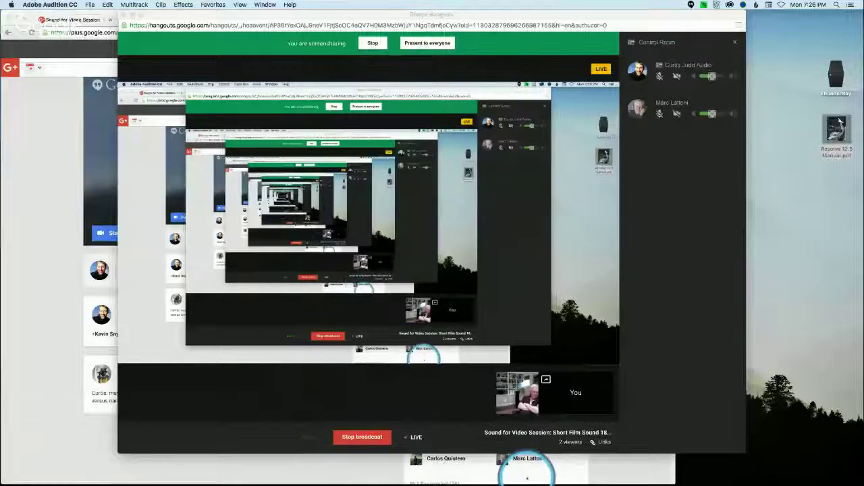